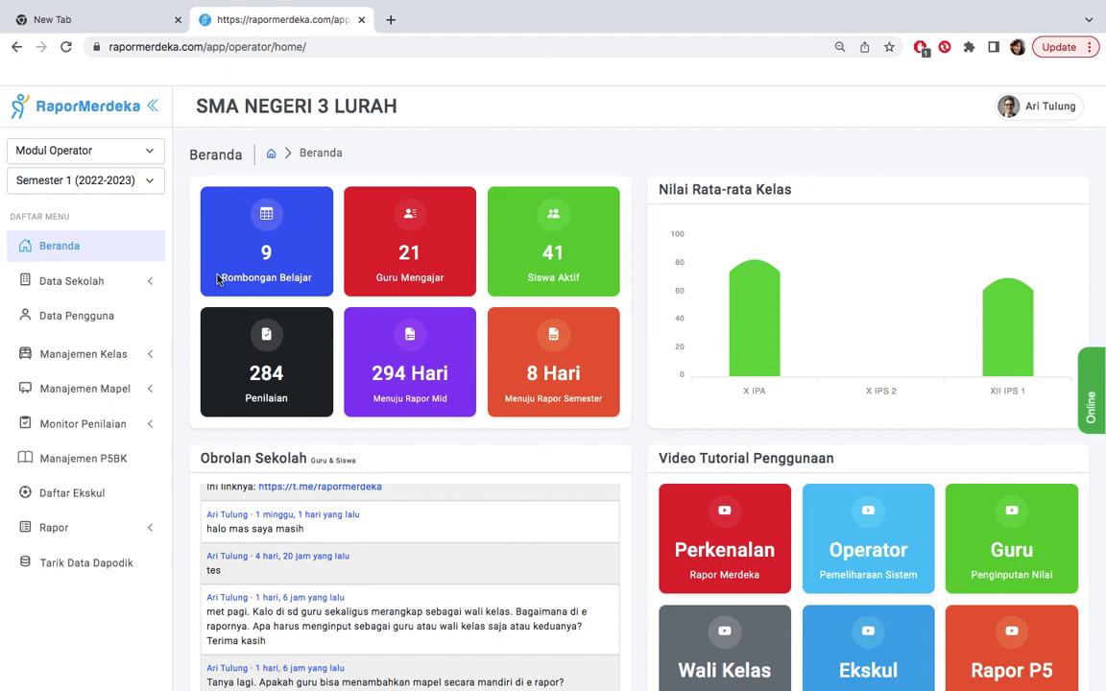
- Open the student list under class management and view the available classes
{"action": "left_click", "coordinate": [128, 355]}
{"action": "left_click", "coordinate": [104, 388]}
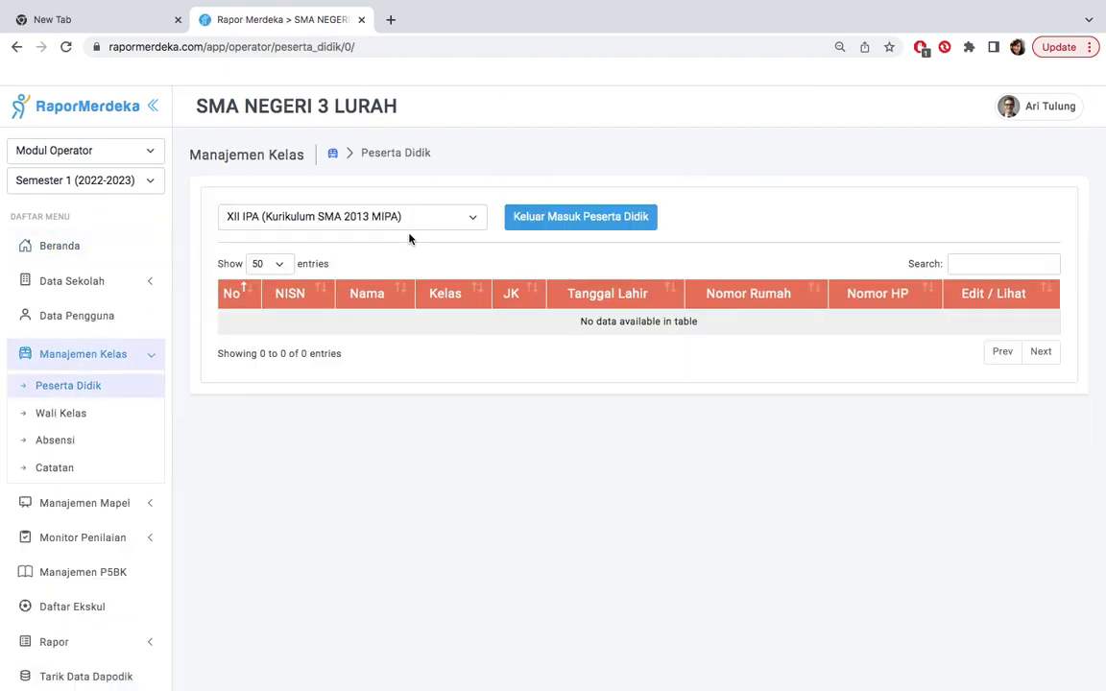
{"action": "left_click", "coordinate": [411, 226]}
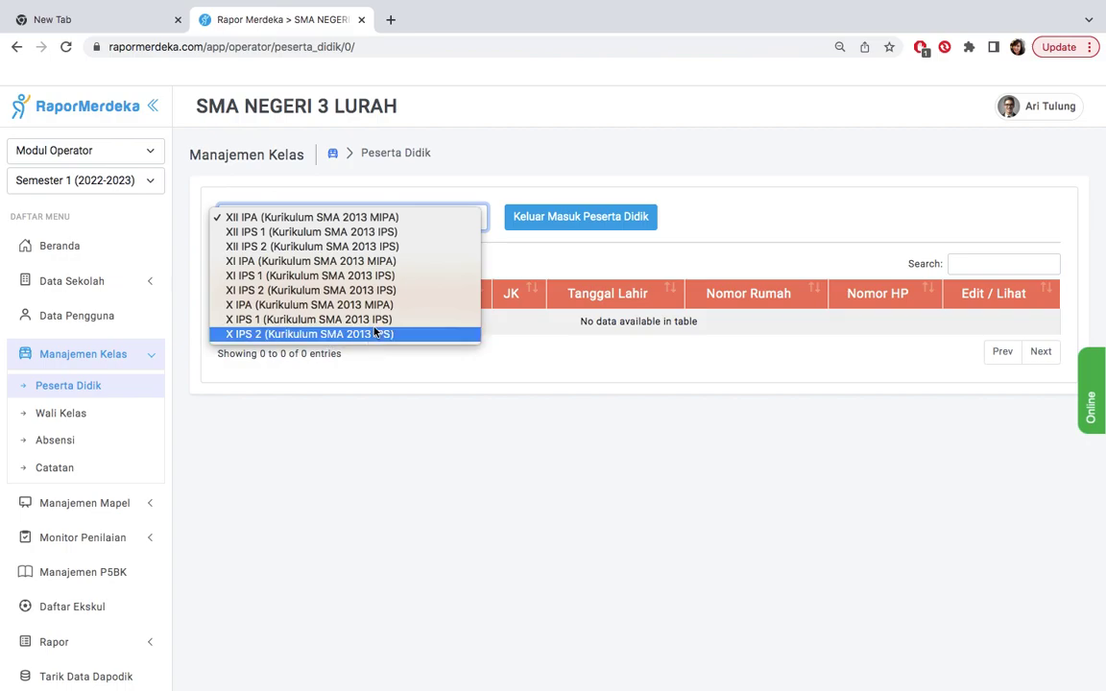
{"action": "left_click", "coordinate": [424, 167]}
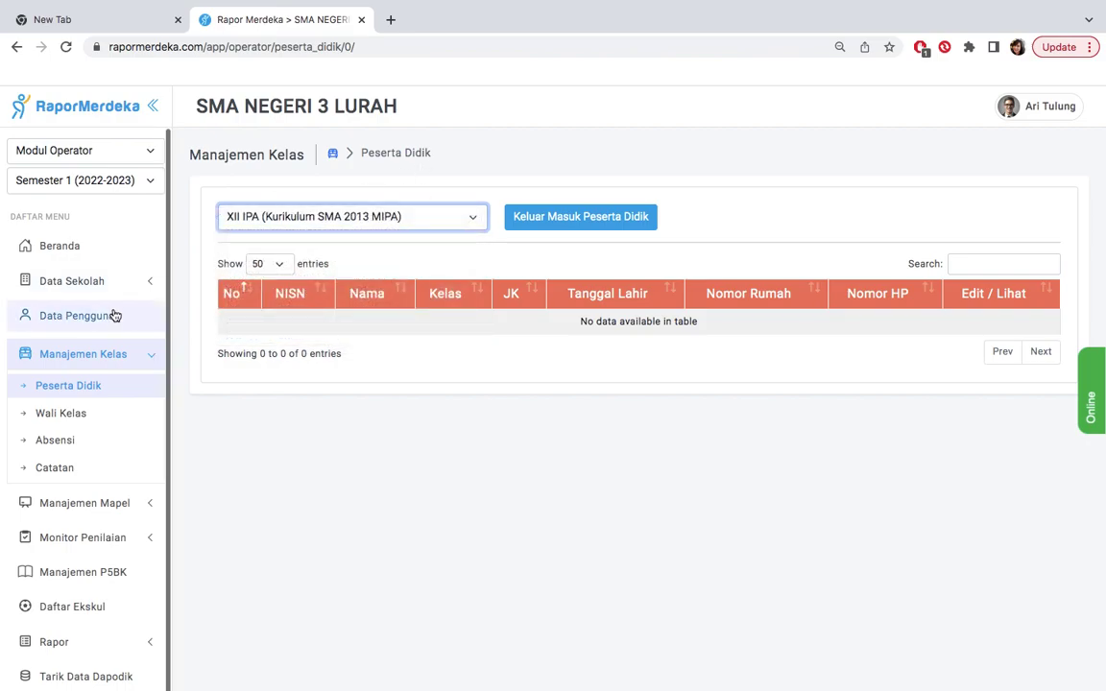
- Open the subject list under subject management for class XII IPA and view its subject settings
{"action": "left_click", "coordinate": [153, 353]}
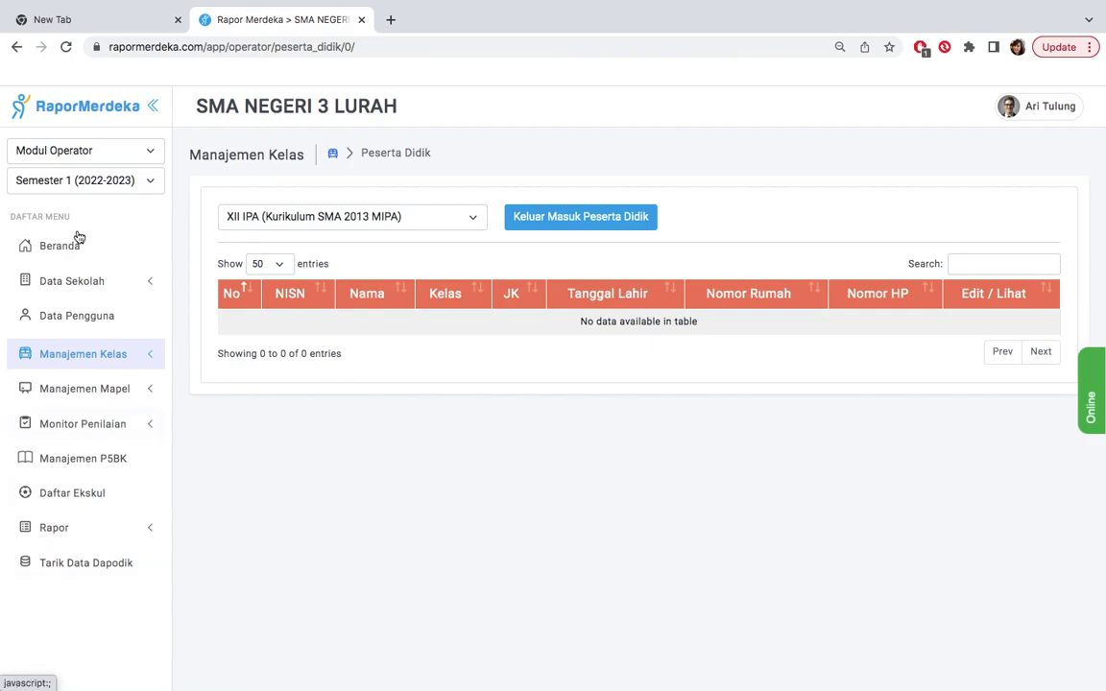
{"action": "left_click", "coordinate": [147, 393]}
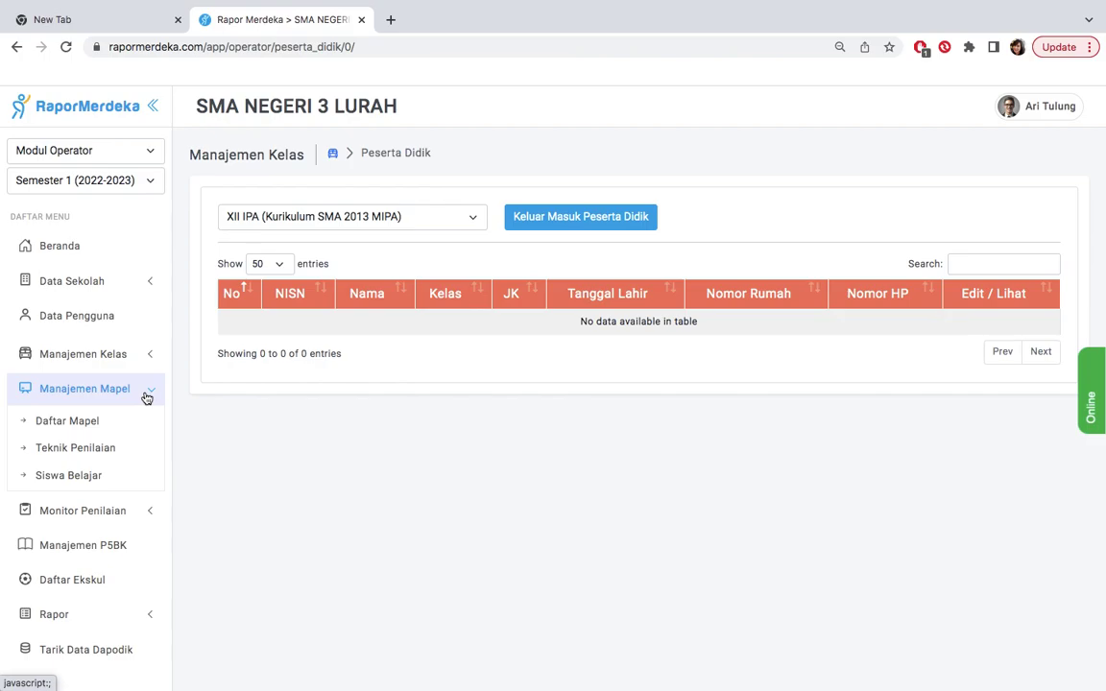
{"action": "left_click", "coordinate": [67, 422]}
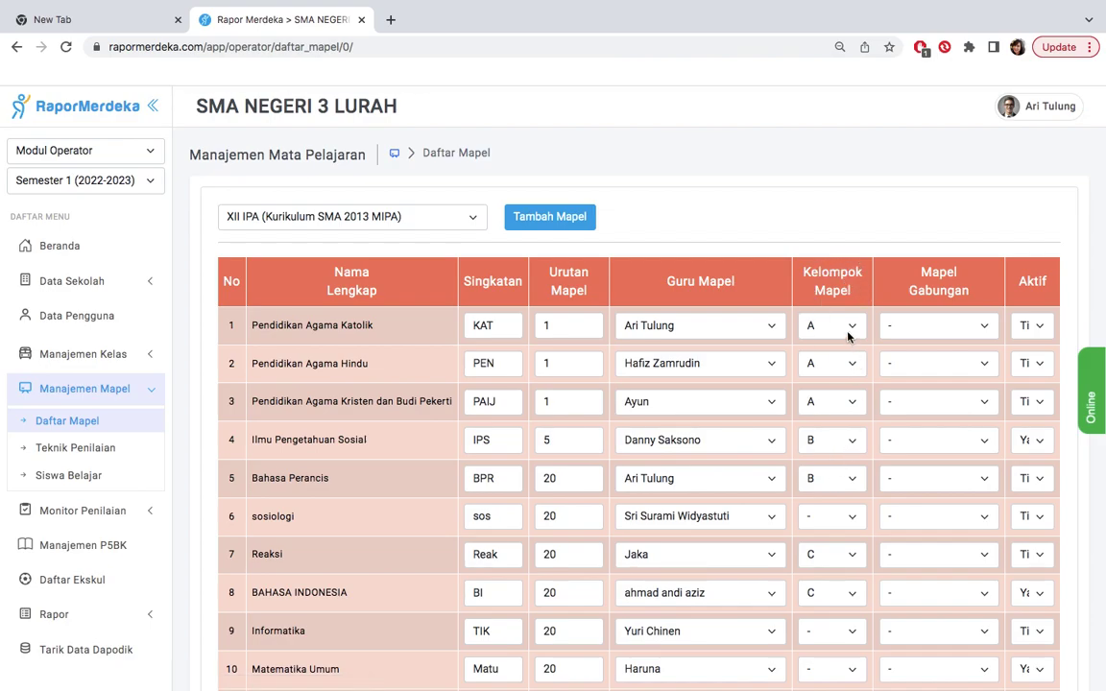
{"action": "scroll", "coordinate": [827, 468], "scroll_direction": "down", "scroll_amount": 1}
{"action": "scroll", "coordinate": [827, 468], "scroll_direction": "down", "scroll_amount": 1}
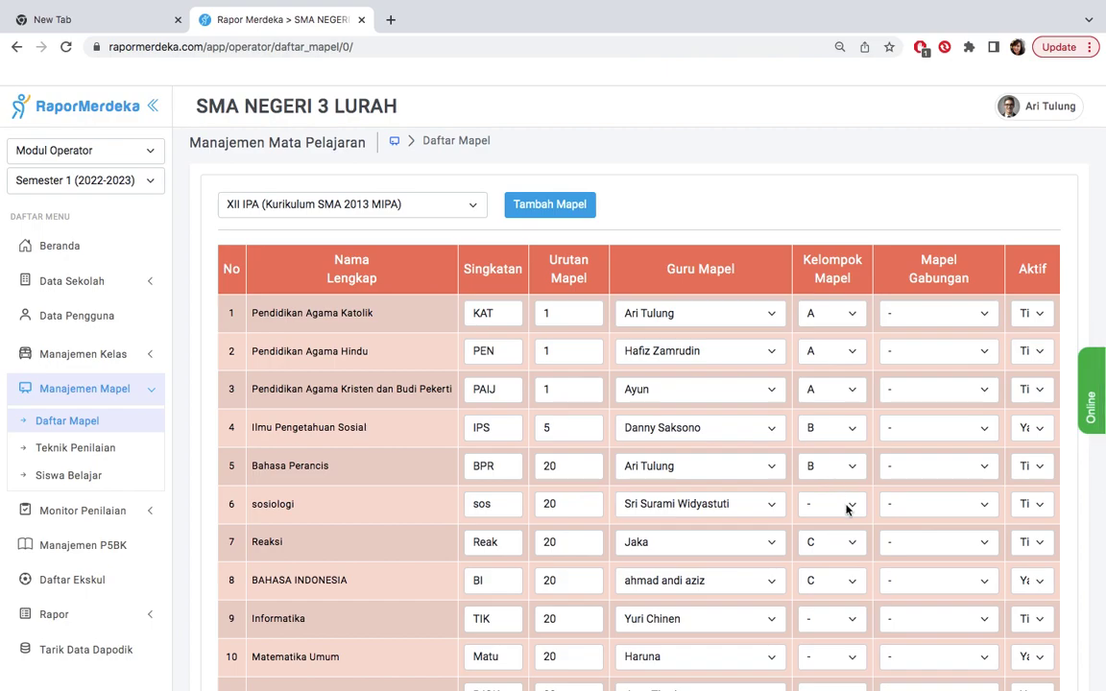
- View the subject group choices for sosiologi and save the XII IPA subject list
{"action": "left_click", "coordinate": [846, 508]}
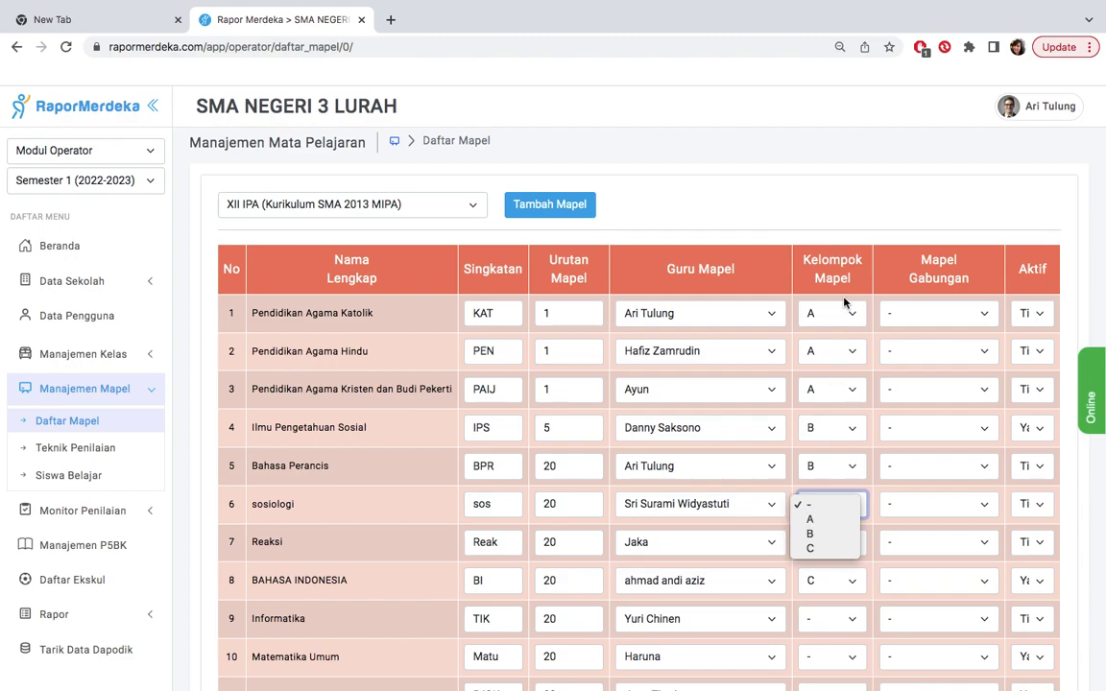
{"action": "left_click", "coordinate": [839, 429]}
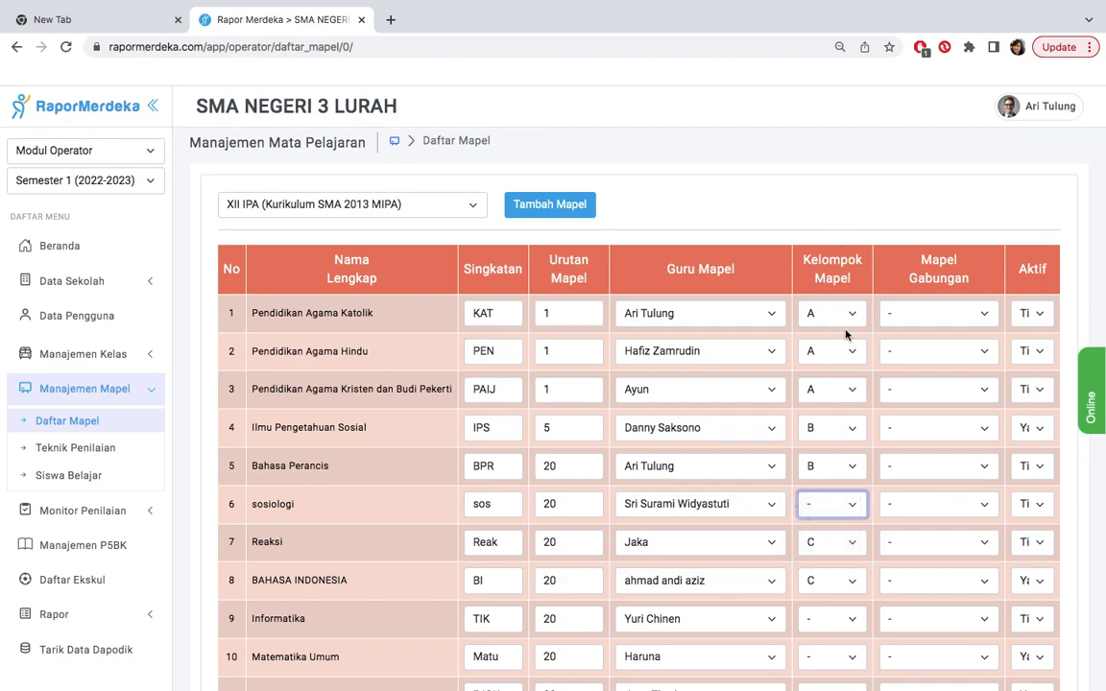
{"action": "scroll", "coordinate": [838, 459], "scroll_direction": "down", "scroll_amount": 3}
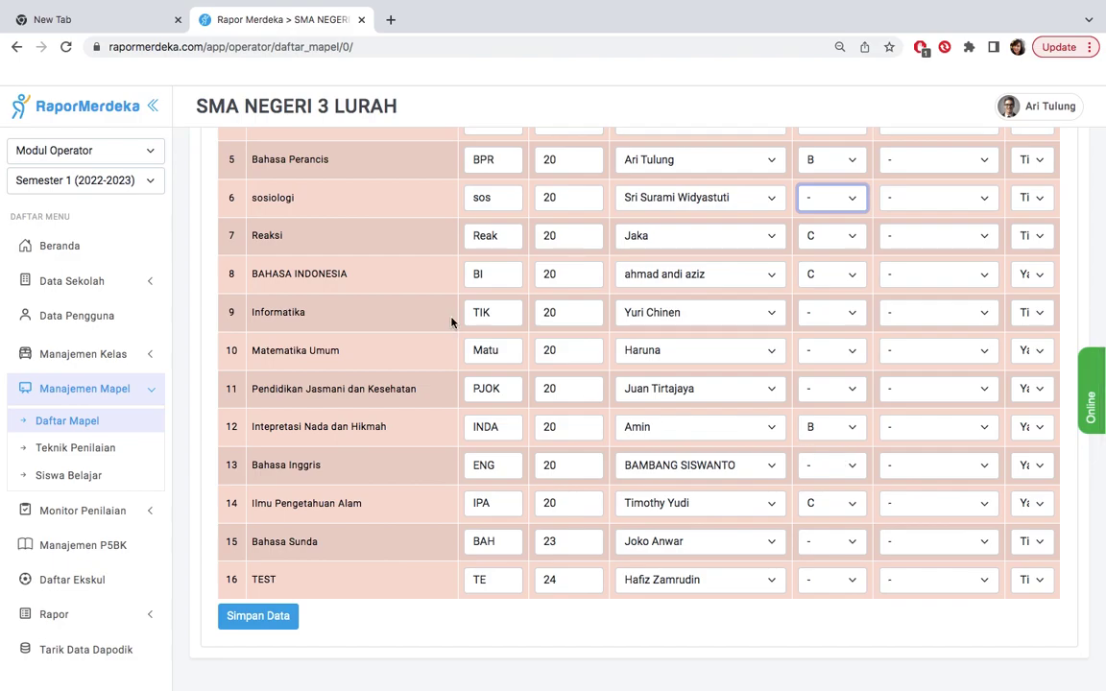
{"action": "left_click", "coordinate": [269, 619]}
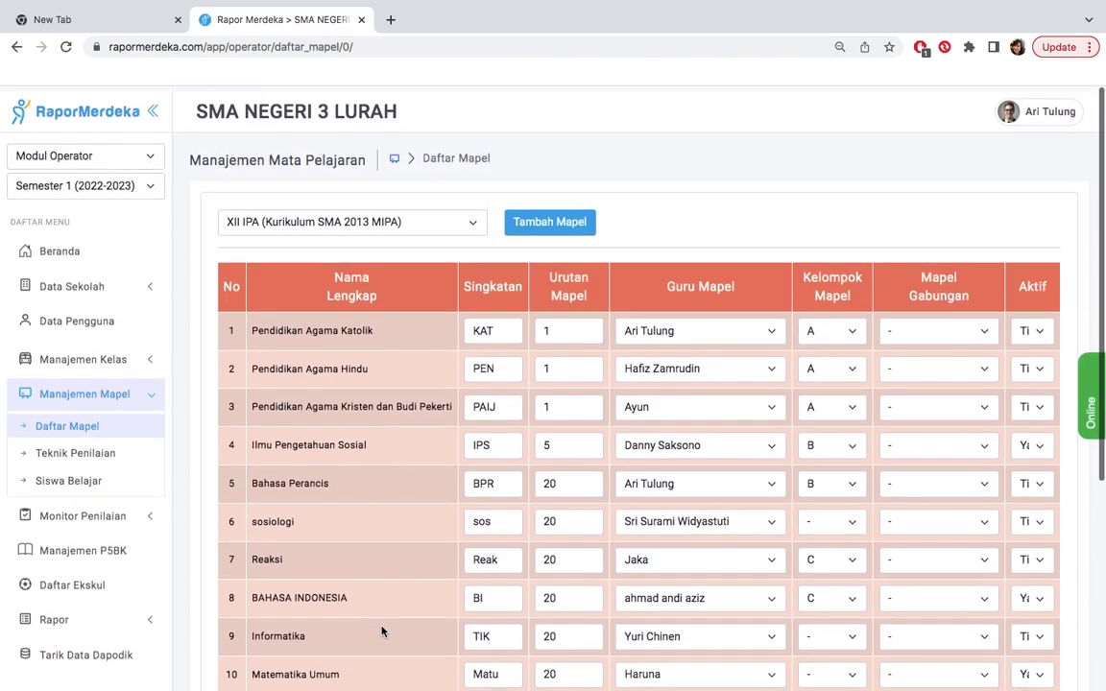
- Switch to Modul Guru and open the Bahasa Perancis (XII IPS 1) attitude assessment for the Berkebinekaan Global dimension
{"action": "left_click", "coordinate": [151, 153]}
{"action": "left_click", "coordinate": [123, 166]}
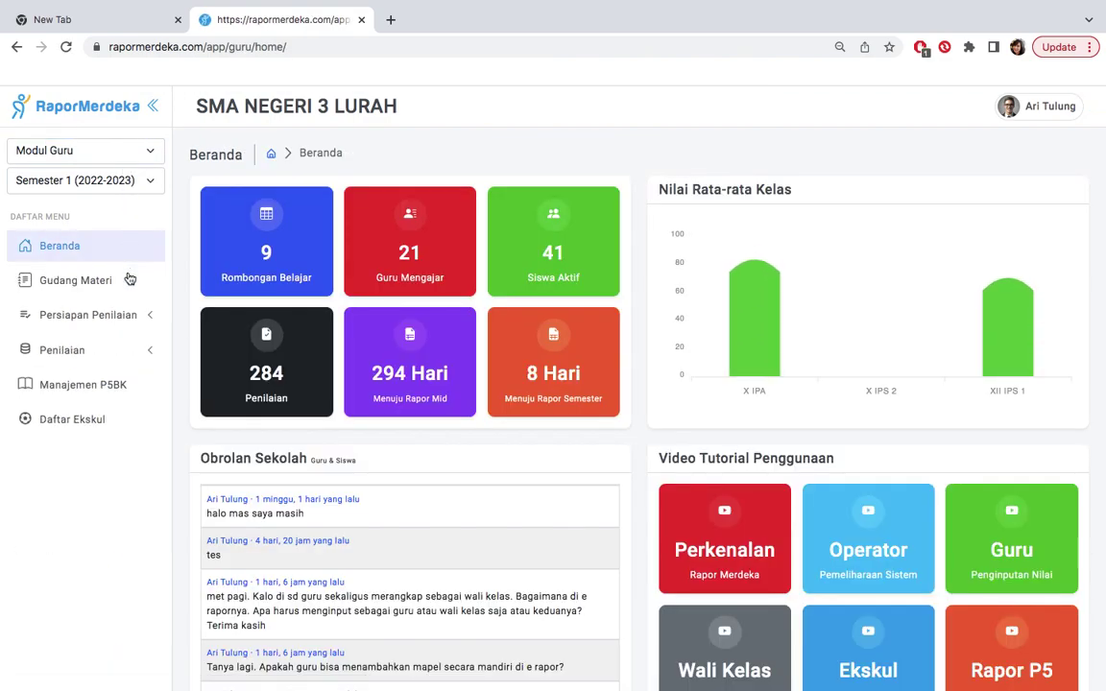
{"action": "left_click", "coordinate": [134, 351]}
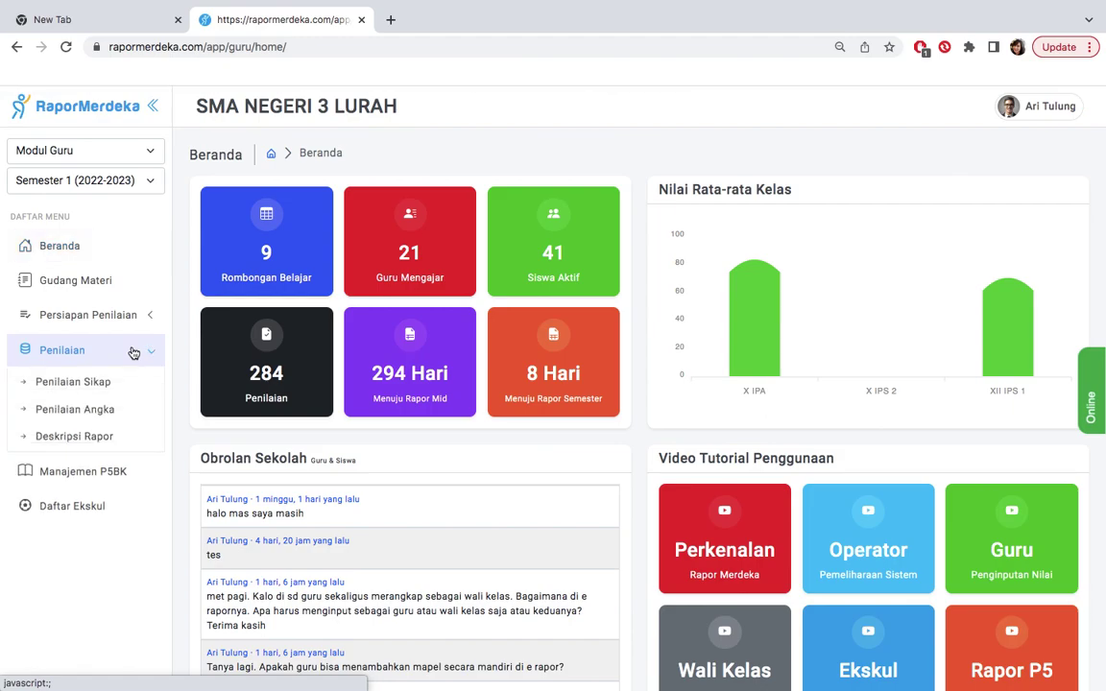
{"action": "left_click", "coordinate": [85, 389]}
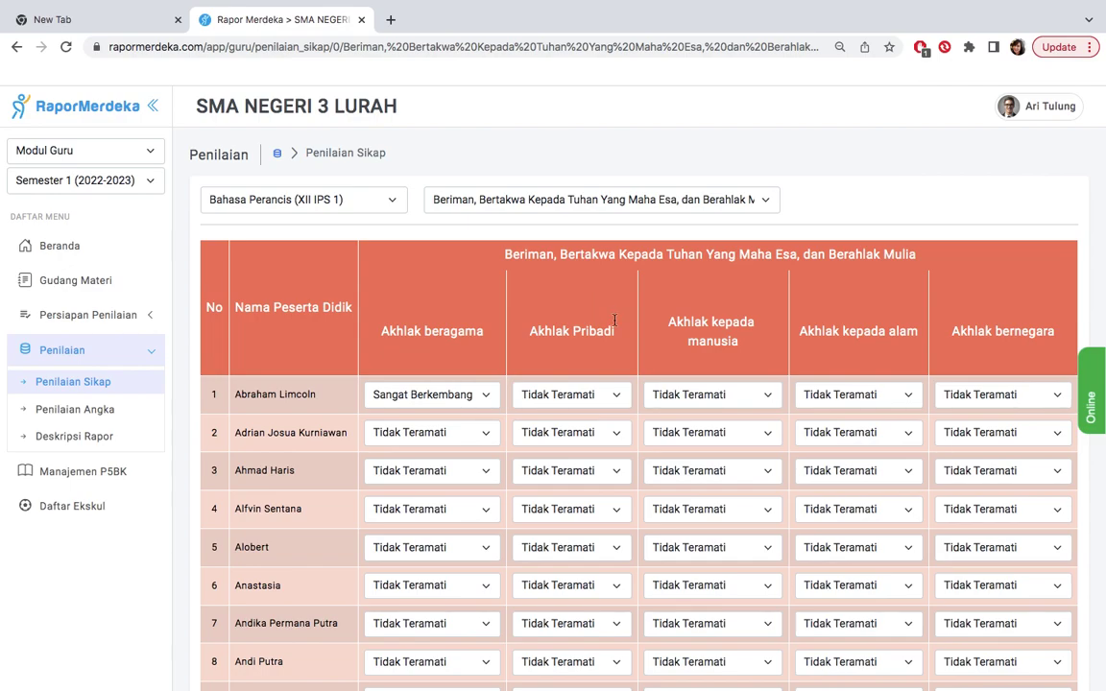
{"action": "left_click", "coordinate": [633, 199]}
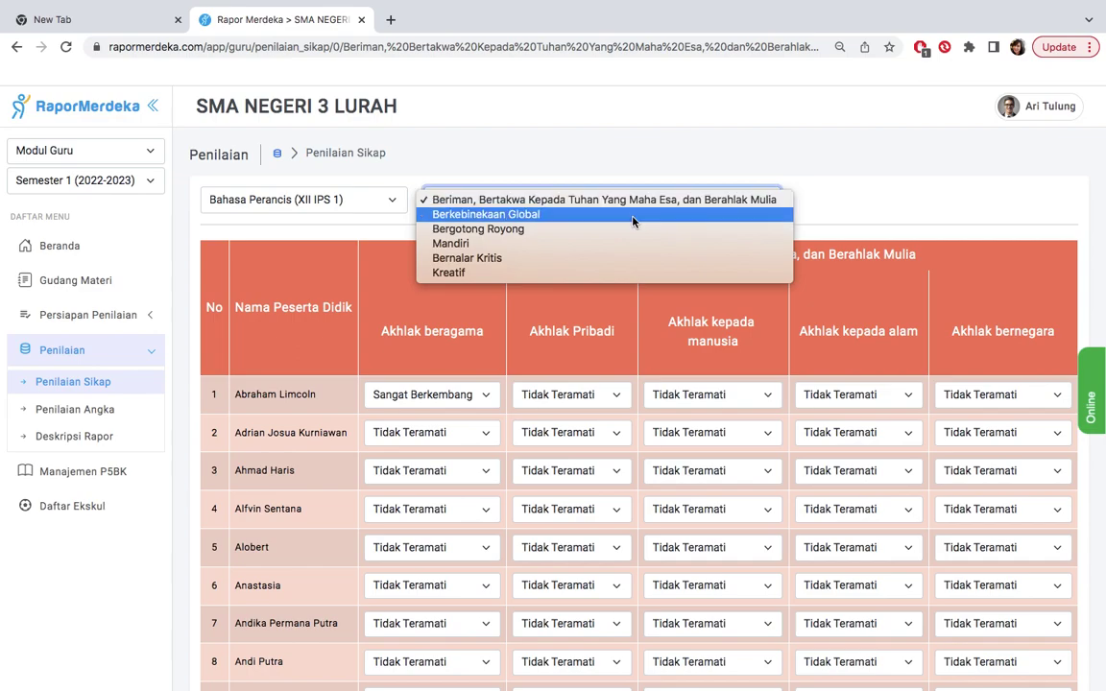
{"action": "left_click", "coordinate": [633, 216]}
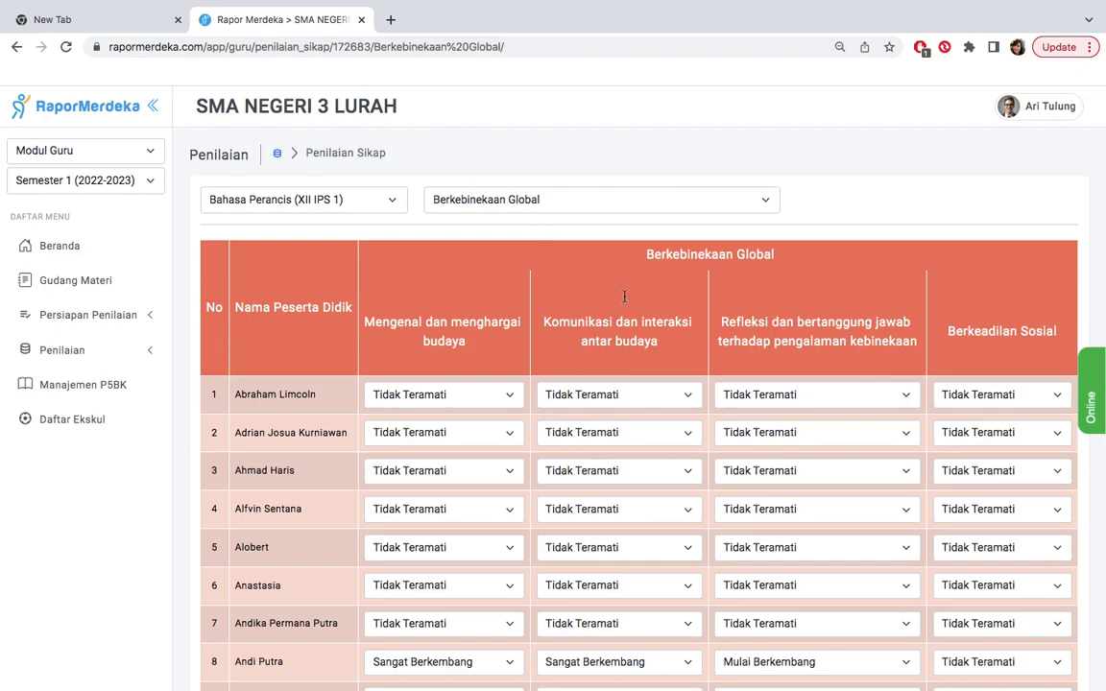
- Examine the rating choices for Mengenal dan menghargai budaya and the full student list in the Berkebinekaan Global table
{"action": "scroll", "coordinate": [614, 365], "scroll_direction": "down", "scroll_amount": 2}
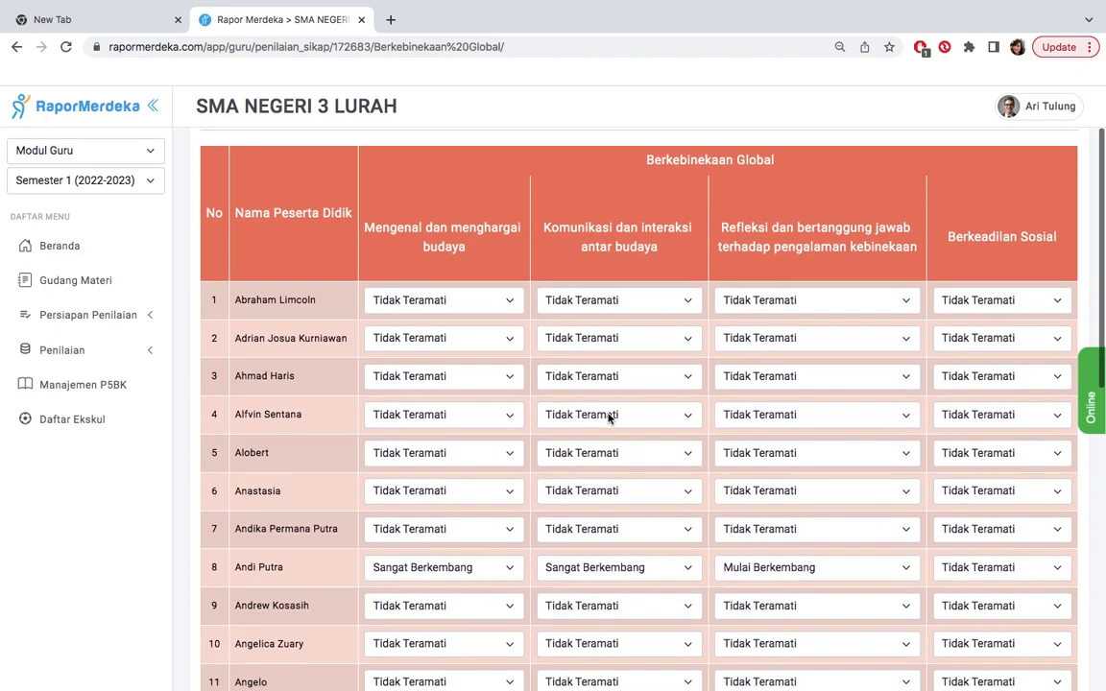
{"action": "left_click", "coordinate": [489, 315]}
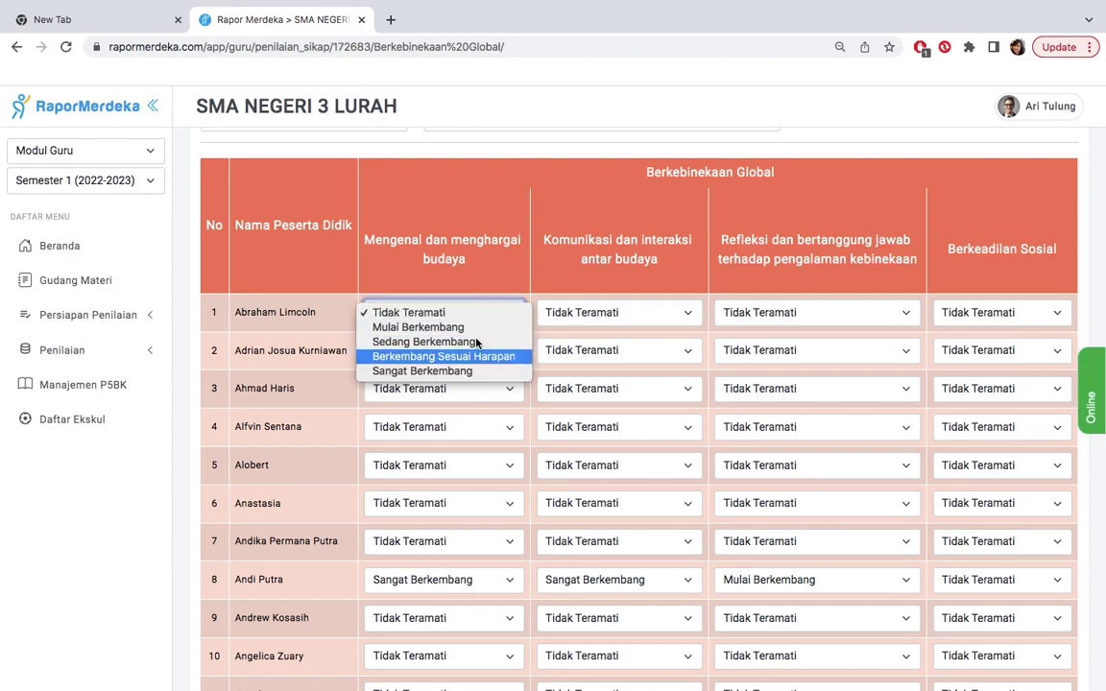
{"action": "left_click", "coordinate": [521, 313]}
{"action": "scroll", "coordinate": [519, 313], "scroll_direction": "down", "scroll_amount": 5}
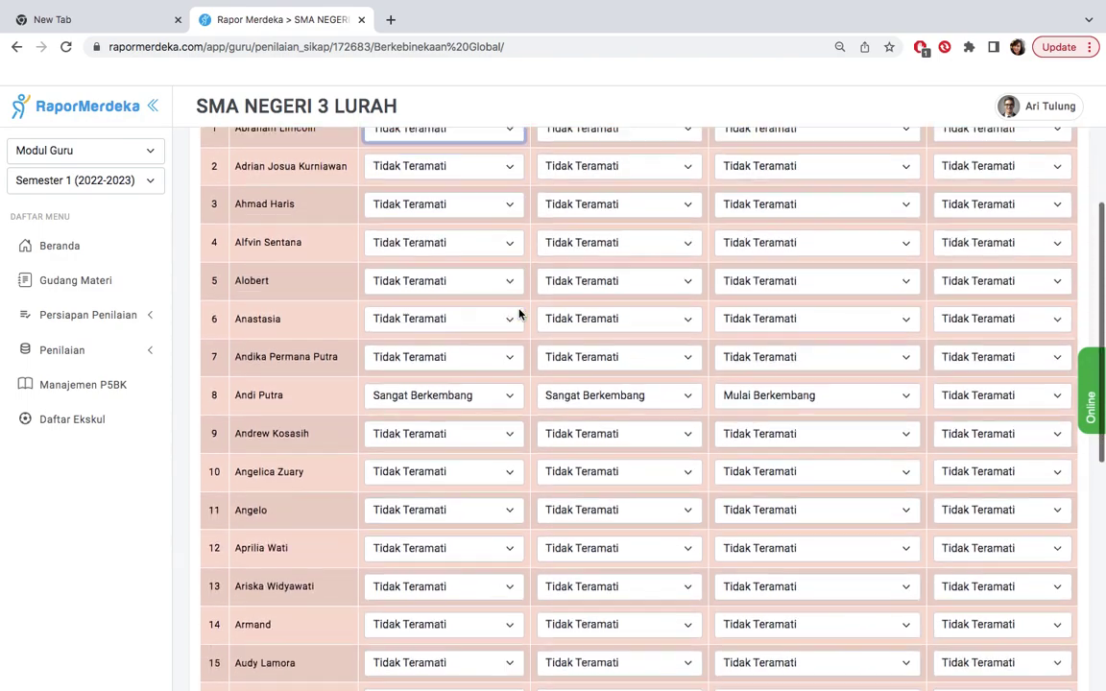
{"action": "scroll", "coordinate": [812, 482], "scroll_direction": "down", "scroll_amount": 10}
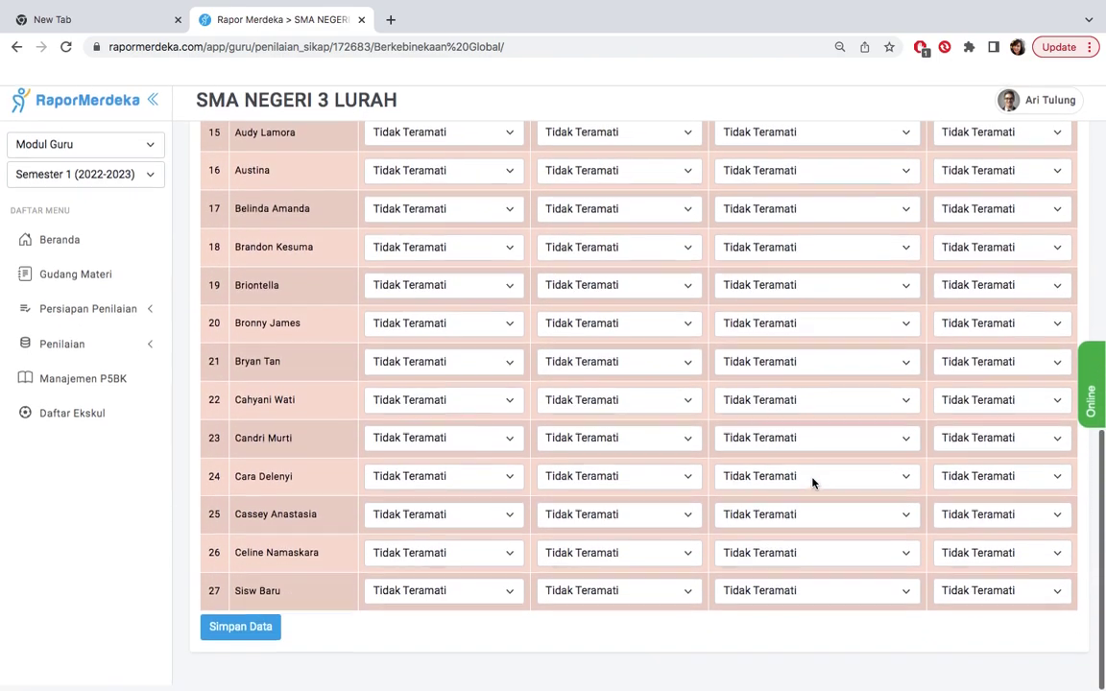
{"action": "scroll", "coordinate": [812, 483], "scroll_direction": "up", "scroll_amount": 15}
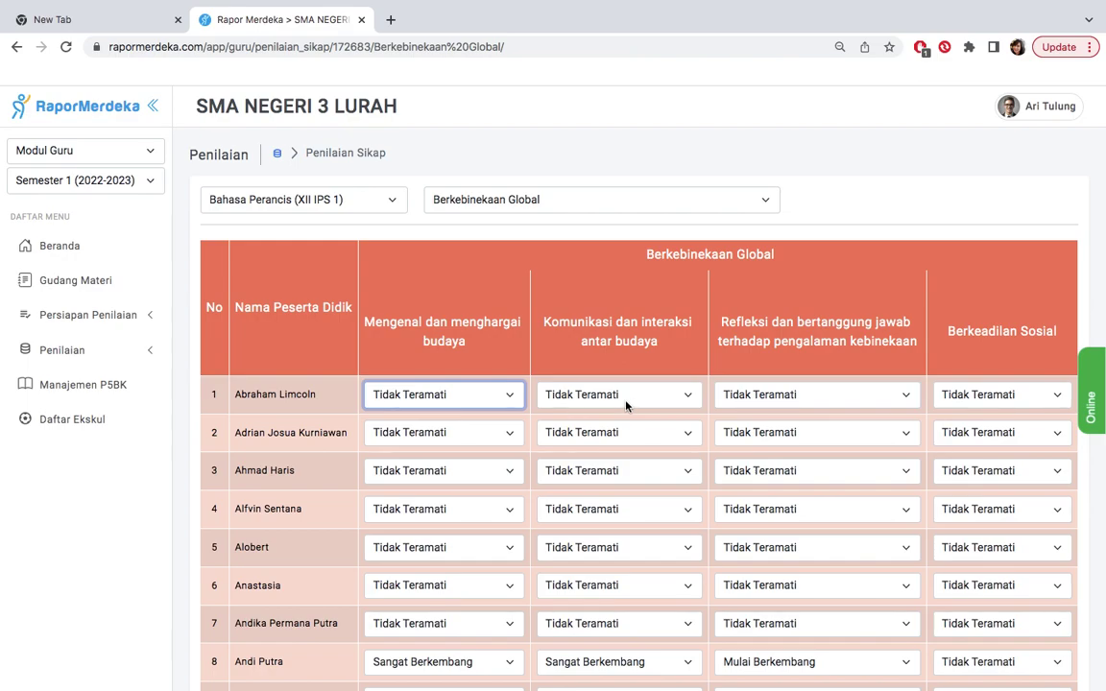
- Set the first student's rating for Komunikasi dan interaksi antar budaya to Berkembang Sesuai Harapan
{"action": "left_click", "coordinate": [686, 403]}
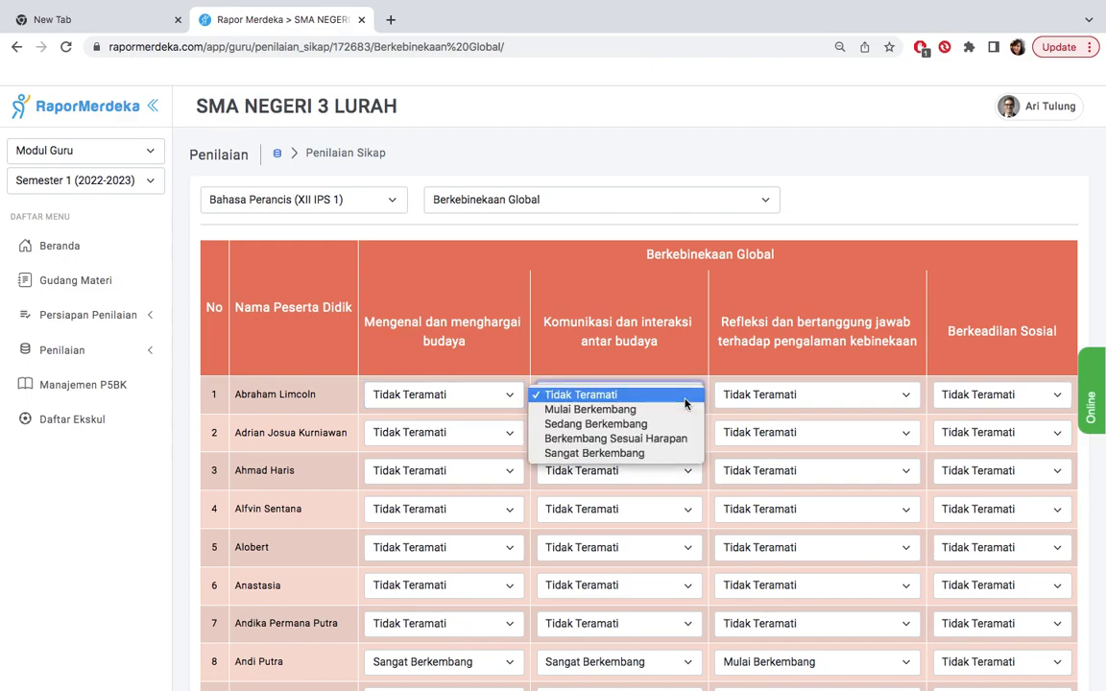
{"action": "left_click", "coordinate": [632, 440]}
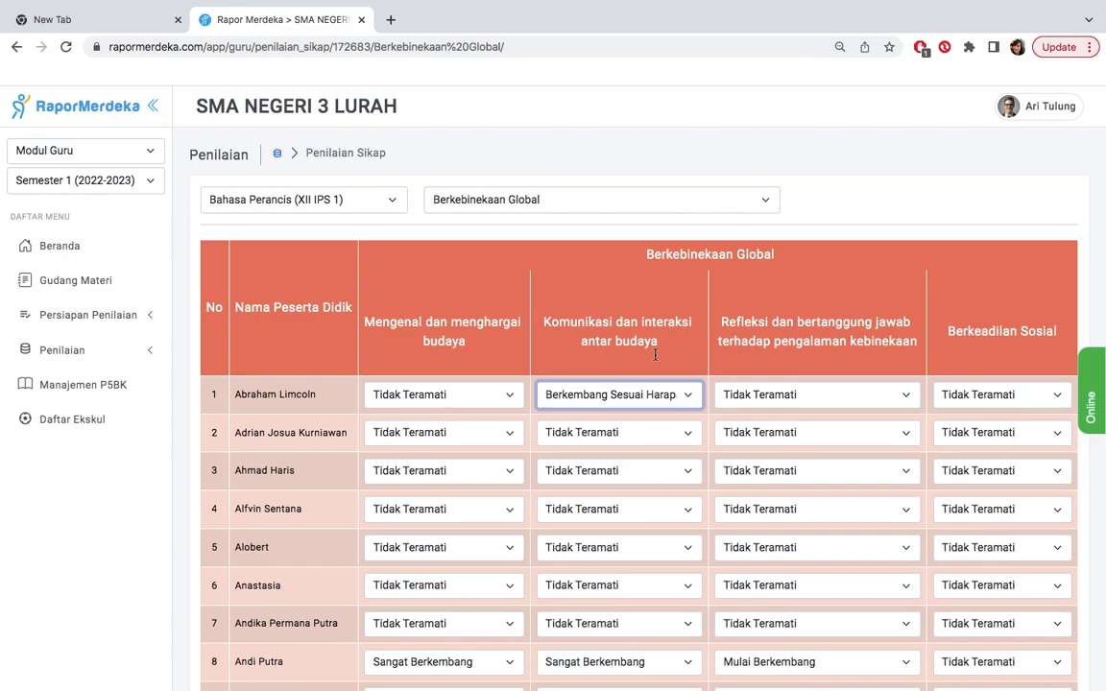
{"action": "left_click", "coordinate": [666, 403]}
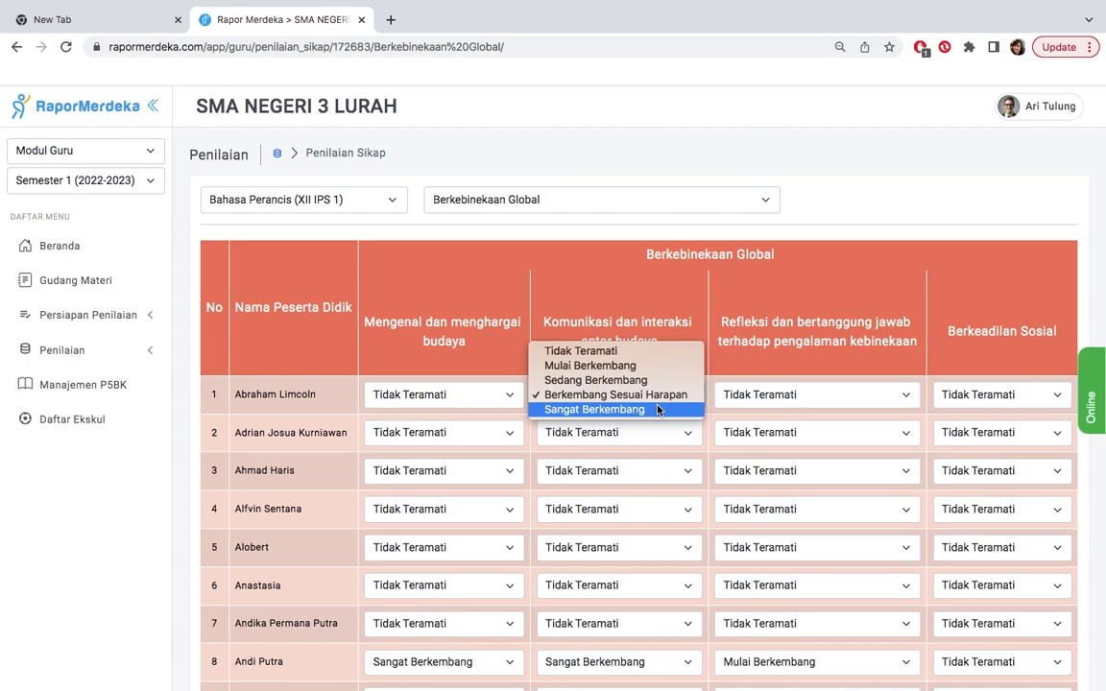
{"action": "left_click", "coordinate": [764, 366]}
{"action": "scroll", "coordinate": [581, 483], "scroll_direction": "down", "scroll_amount": 2}
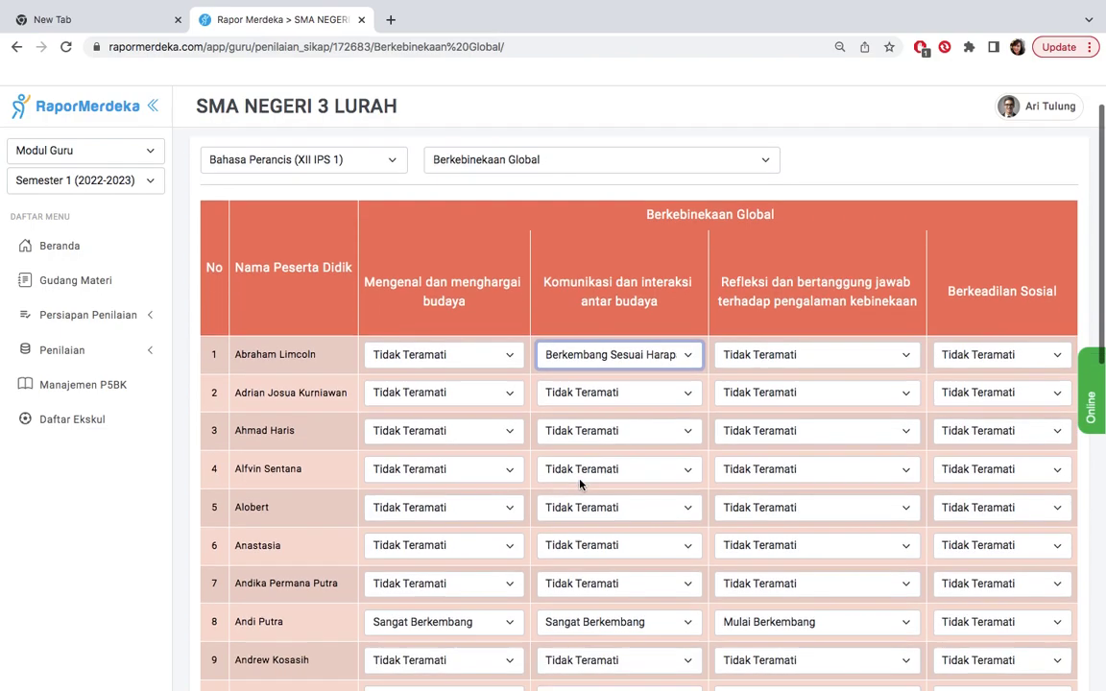
{"action": "scroll", "coordinate": [581, 482], "scroll_direction": "up", "scroll_amount": 2}
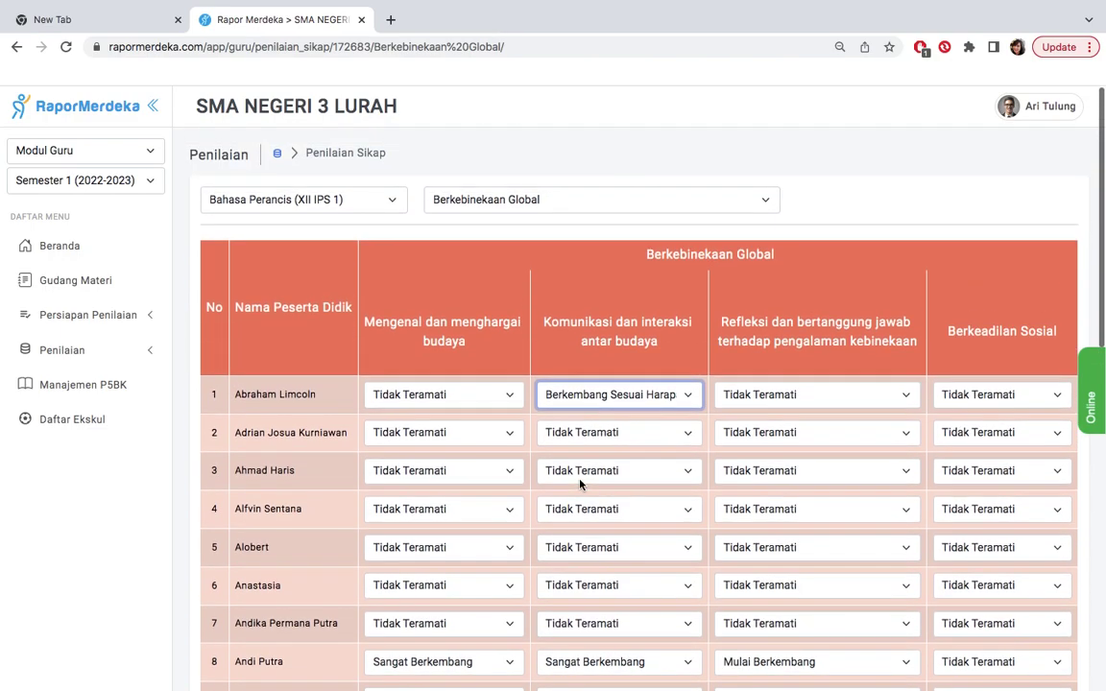
- Switch to Modul Wali-Kelas and open the list of student reports for XII IPS 1
{"action": "left_click", "coordinate": [90, 150]}
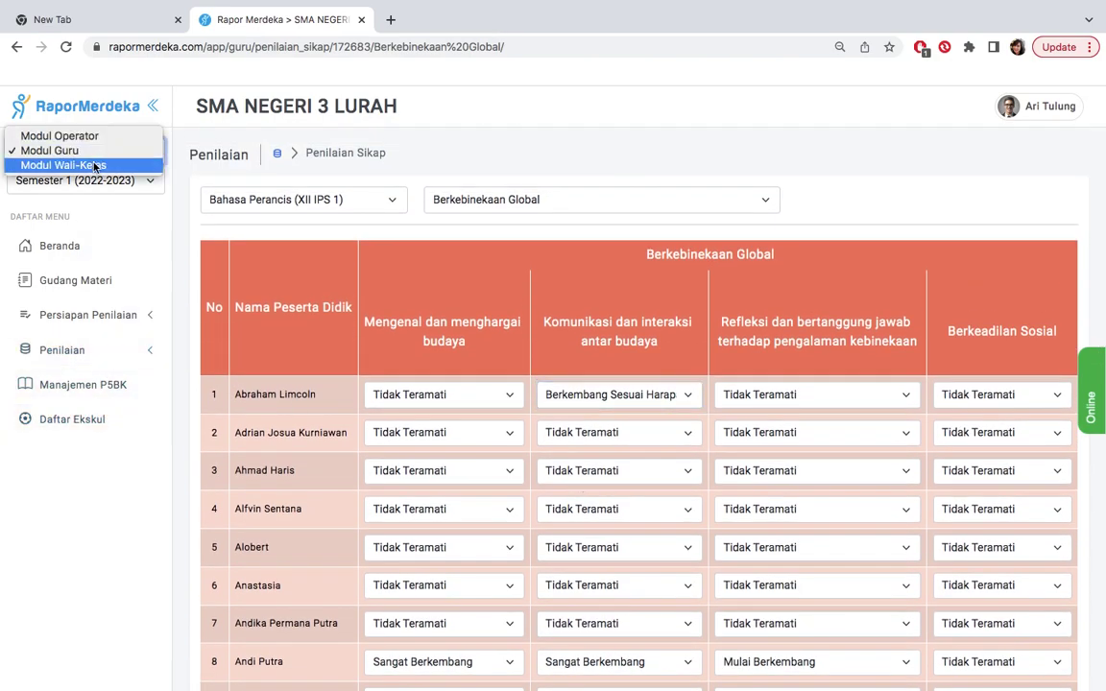
{"action": "left_click", "coordinate": [94, 165]}
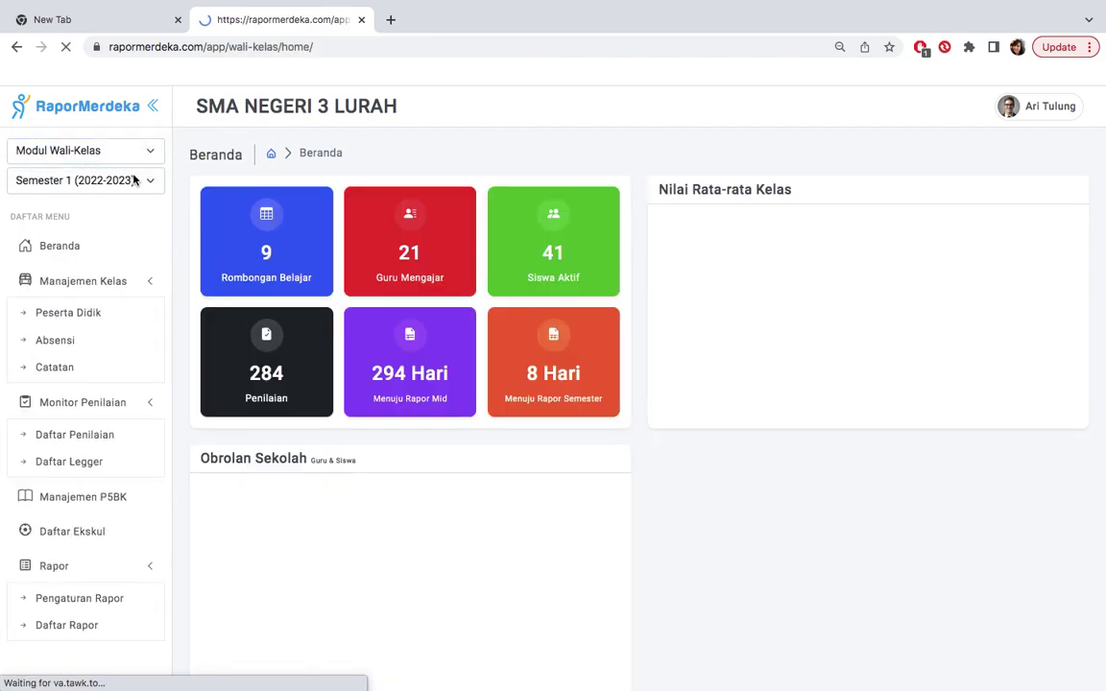
{"action": "left_click", "coordinate": [71, 426]}
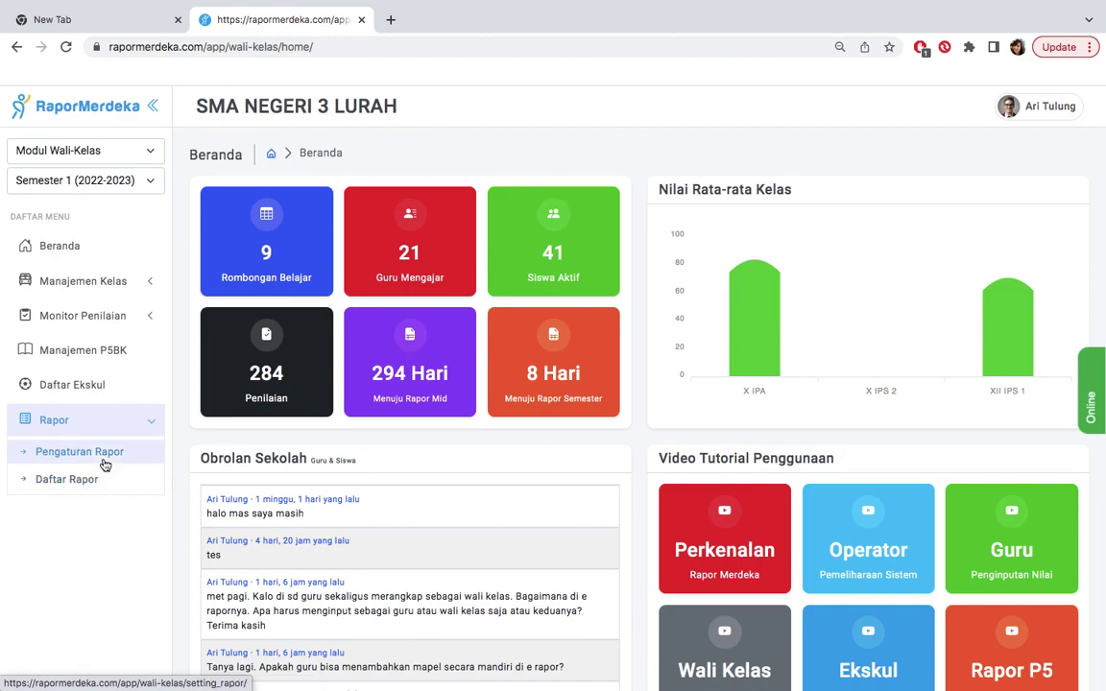
{"action": "left_click", "coordinate": [103, 482]}
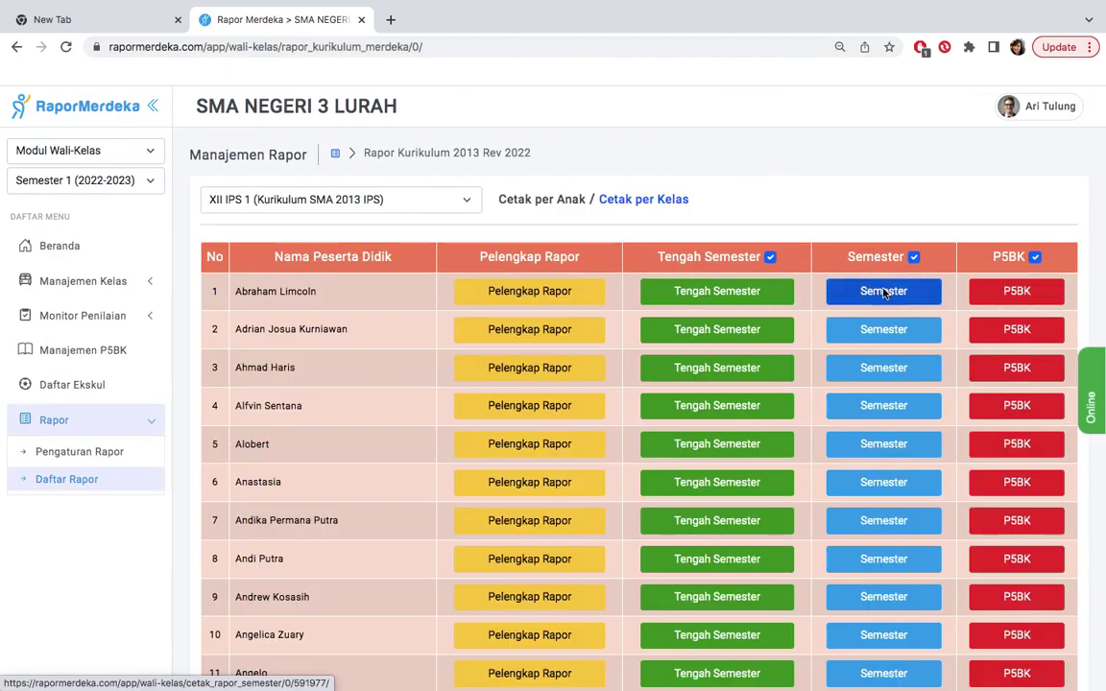
- Open the first student's Semester report in a separate browser tab
{"action": "right_click", "coordinate": [883, 291]}
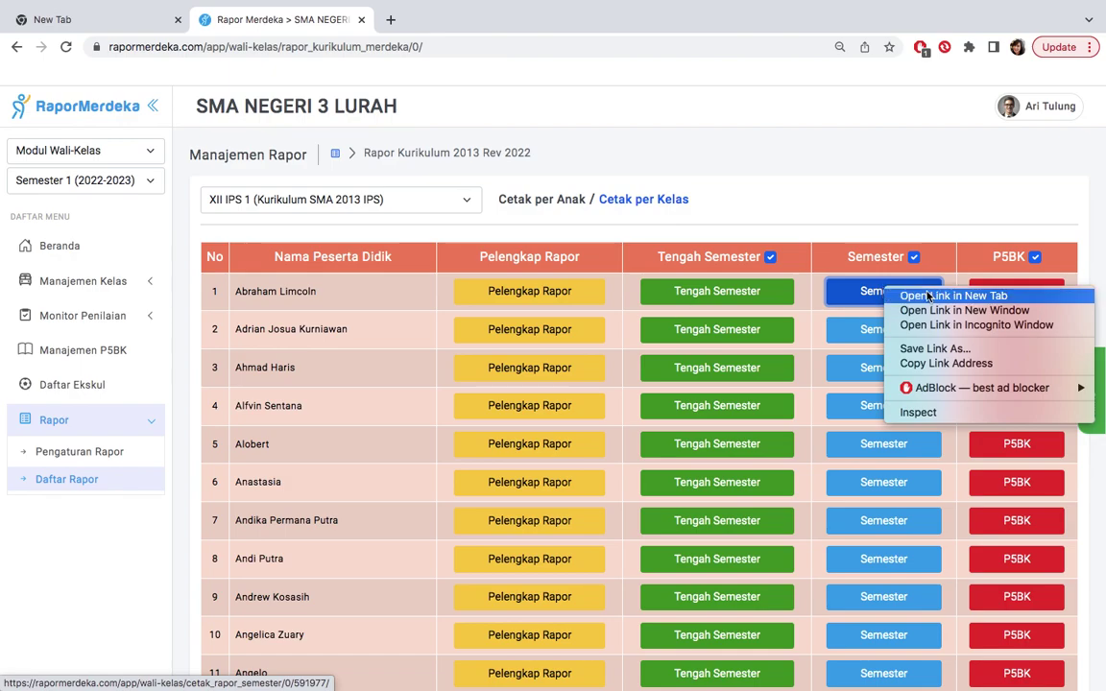
{"action": "left_click", "coordinate": [928, 296]}
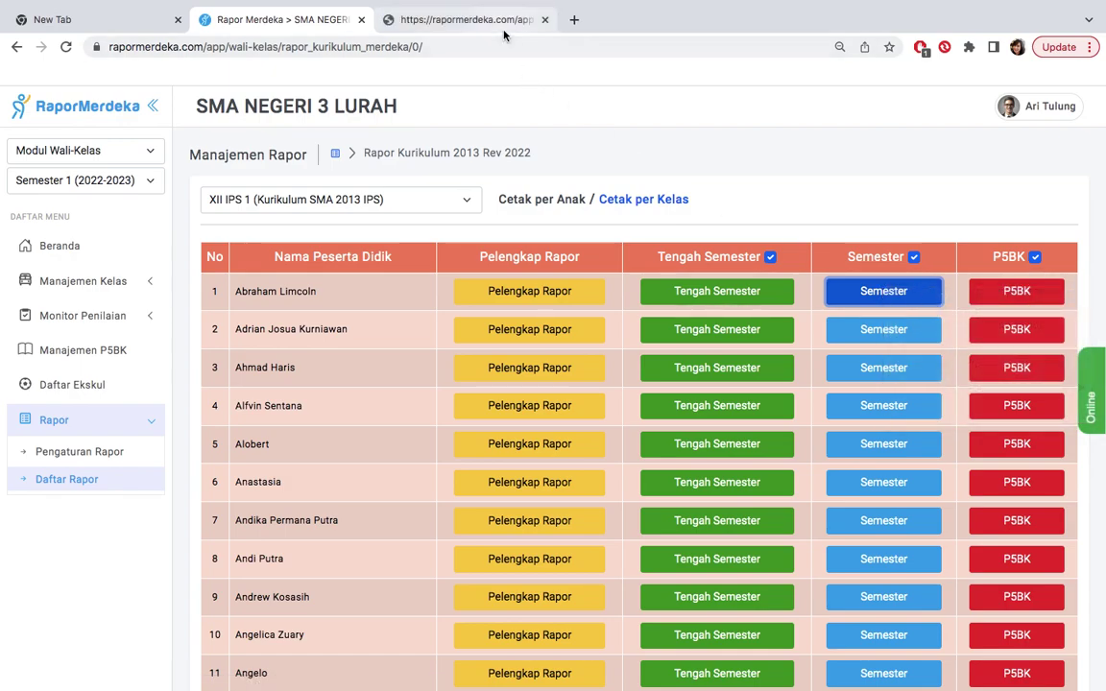
{"action": "left_click", "coordinate": [504, 32]}
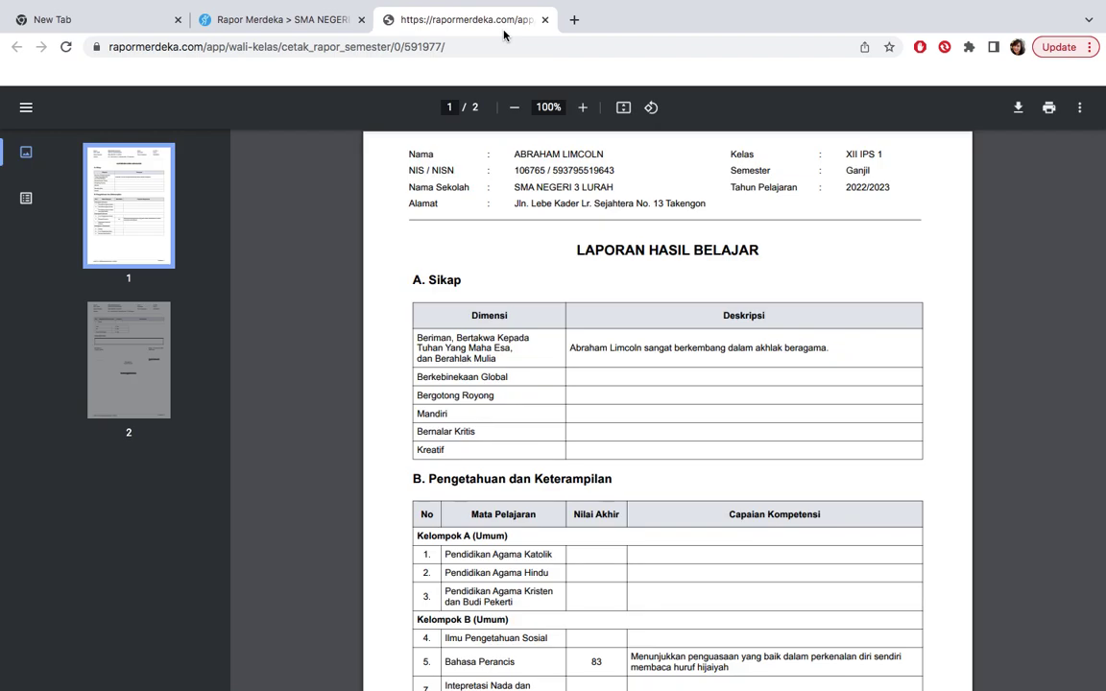
- Review both pages of the semester report, including the attitude, subject group and homeroom note sections, and close the report
{"action": "scroll", "coordinate": [652, 320], "scroll_direction": "down", "scroll_amount": 1}
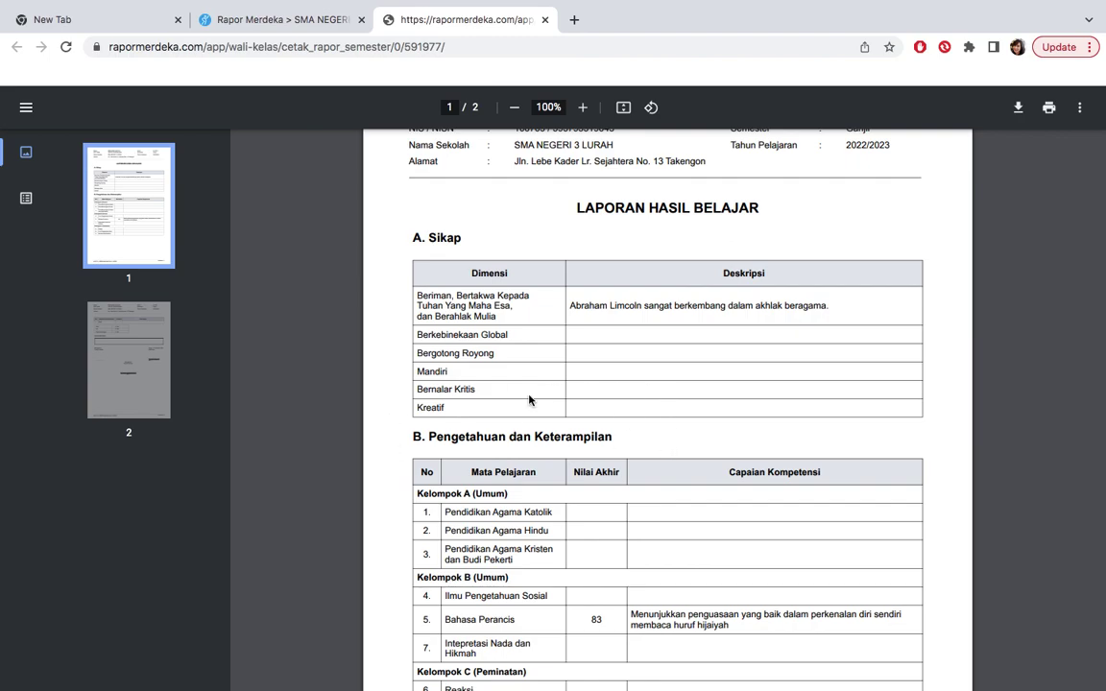
{"action": "scroll", "coordinate": [635, 334], "scroll_direction": "up", "scroll_amount": 1}
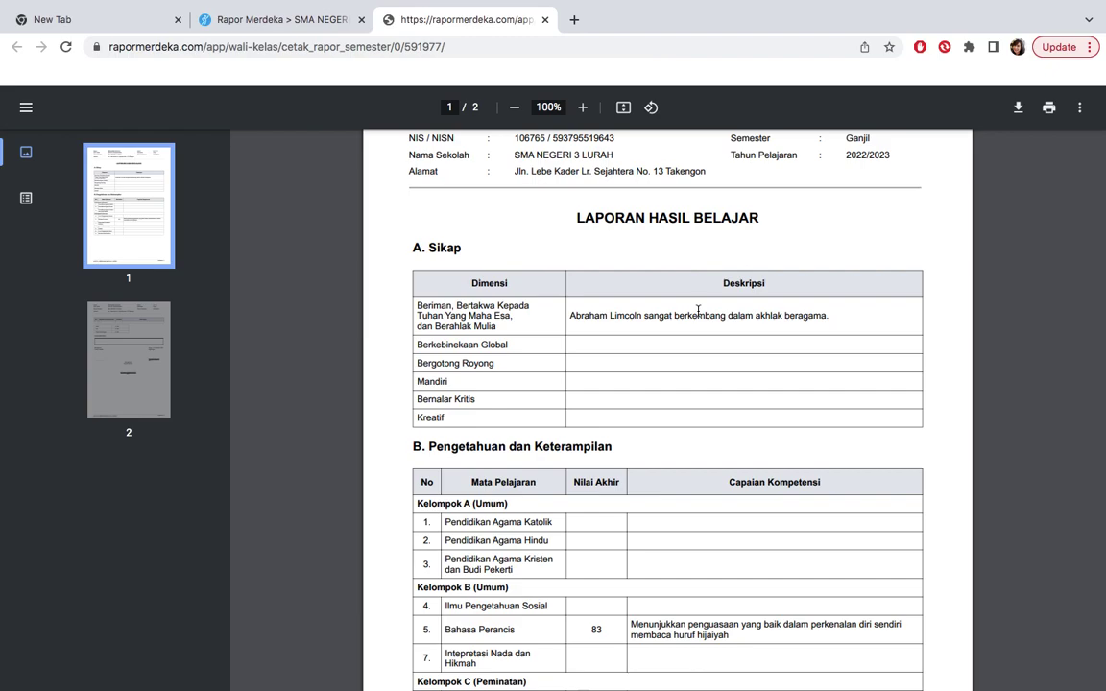
{"action": "scroll", "coordinate": [740, 413], "scroll_direction": "down", "scroll_amount": 3}
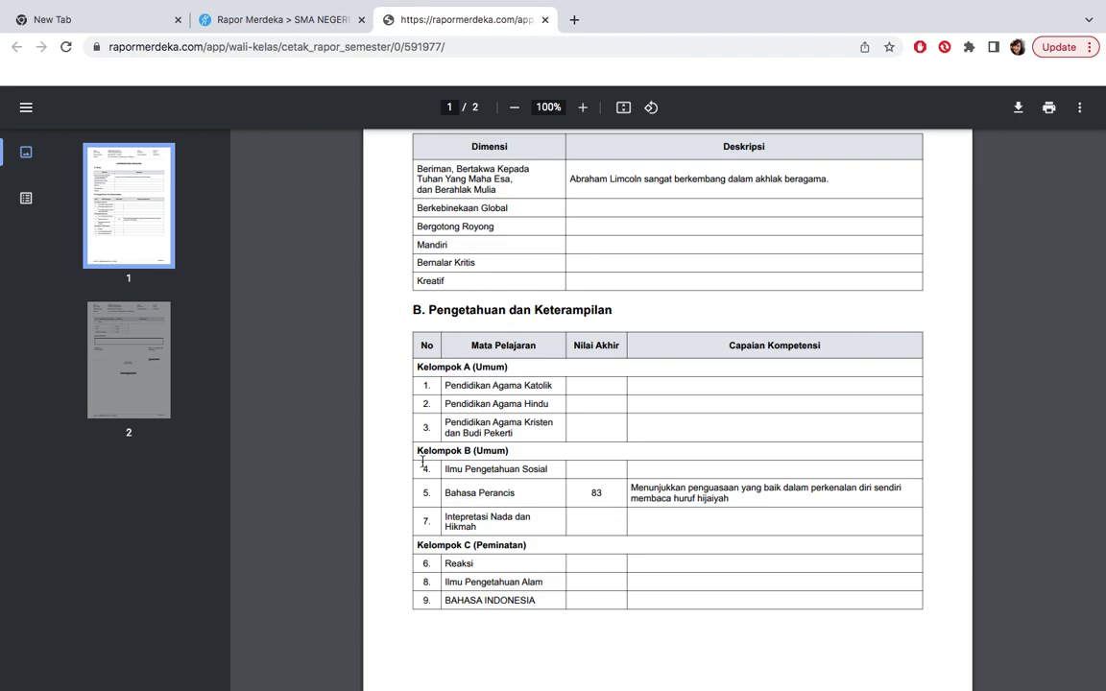
{"action": "scroll", "coordinate": [654, 510], "scroll_direction": "down", "scroll_amount": 5}
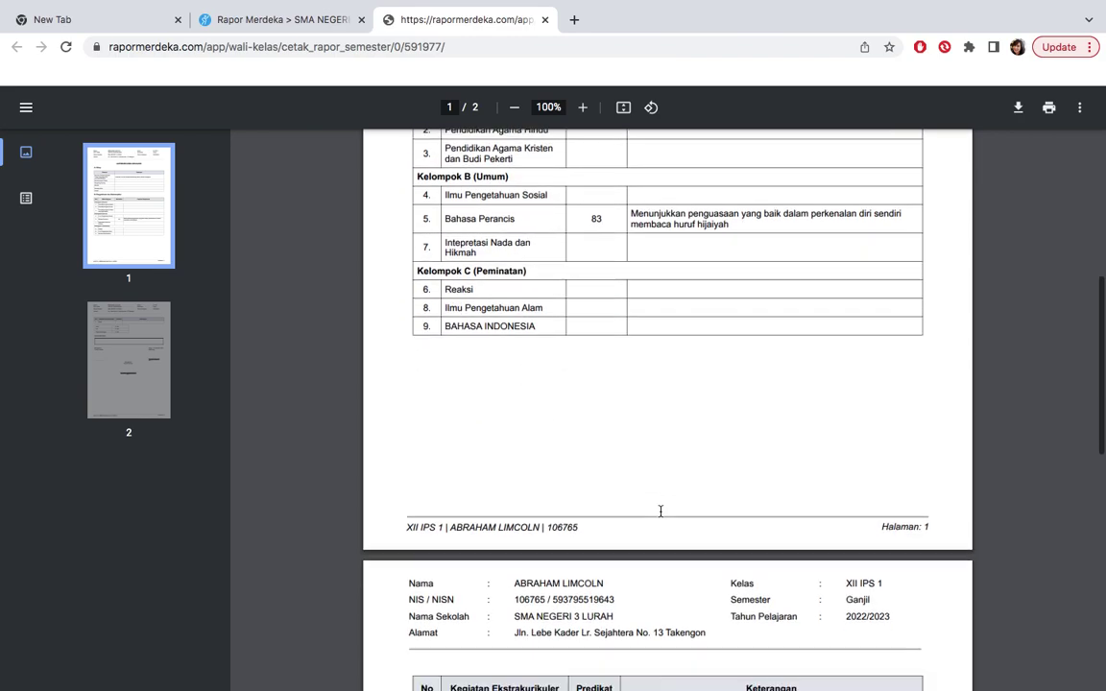
{"action": "scroll", "coordinate": [660, 512], "scroll_direction": "down", "scroll_amount": 3}
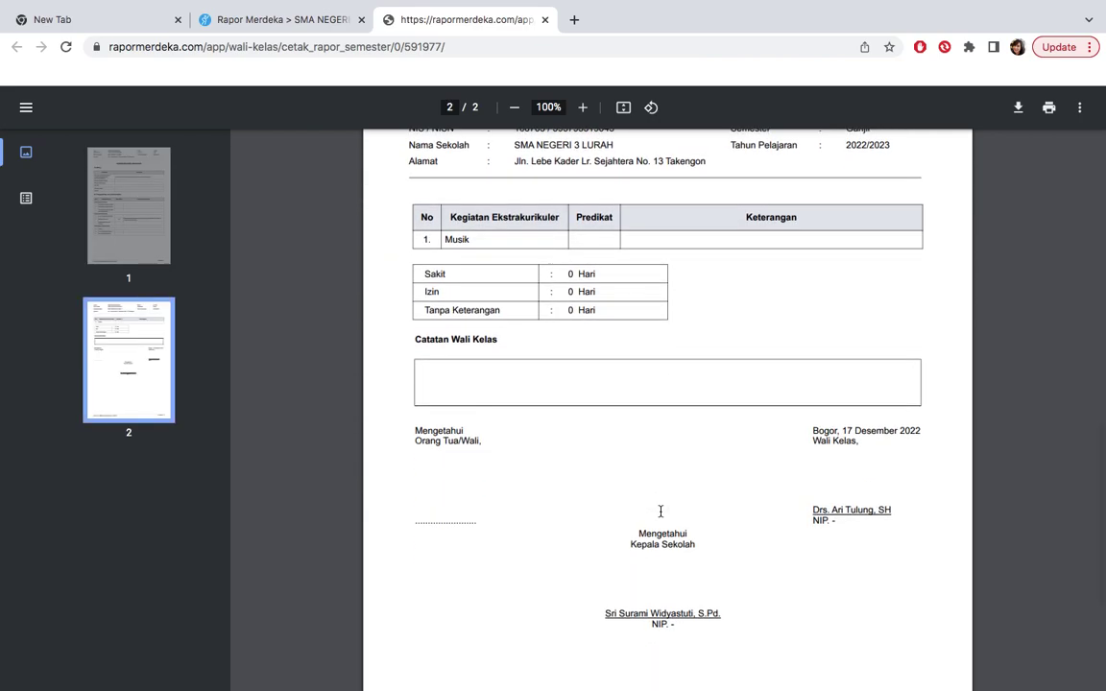
{"action": "scroll", "coordinate": [659, 510], "scroll_direction": "up", "scroll_amount": 15}
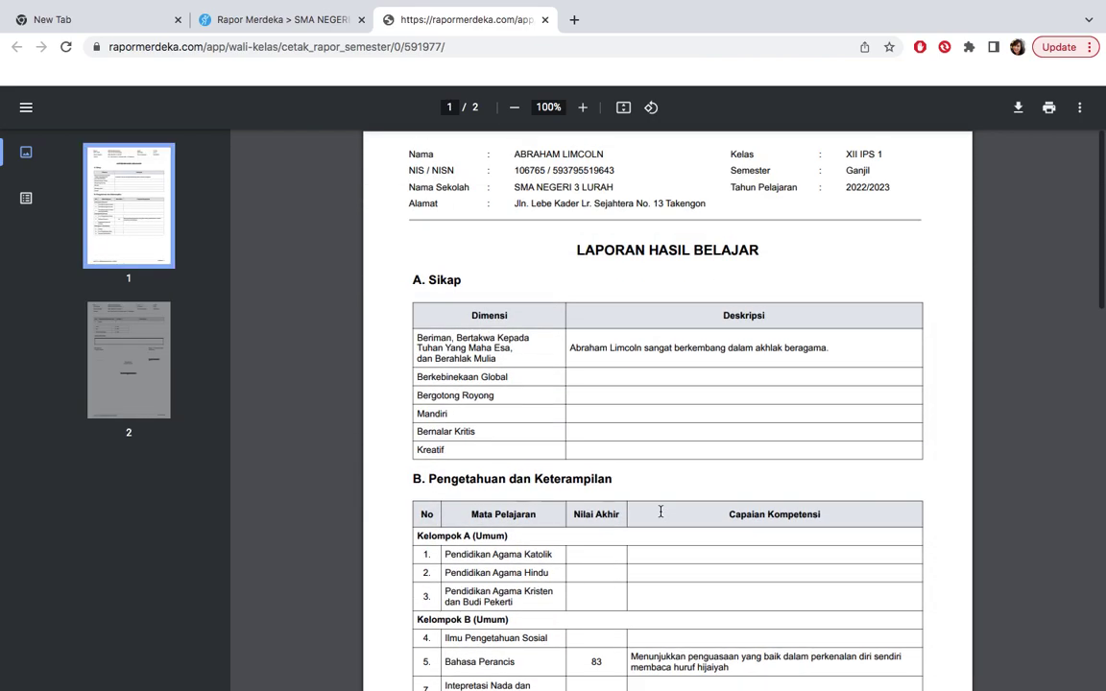
{"action": "left_click", "coordinate": [544, 19]}
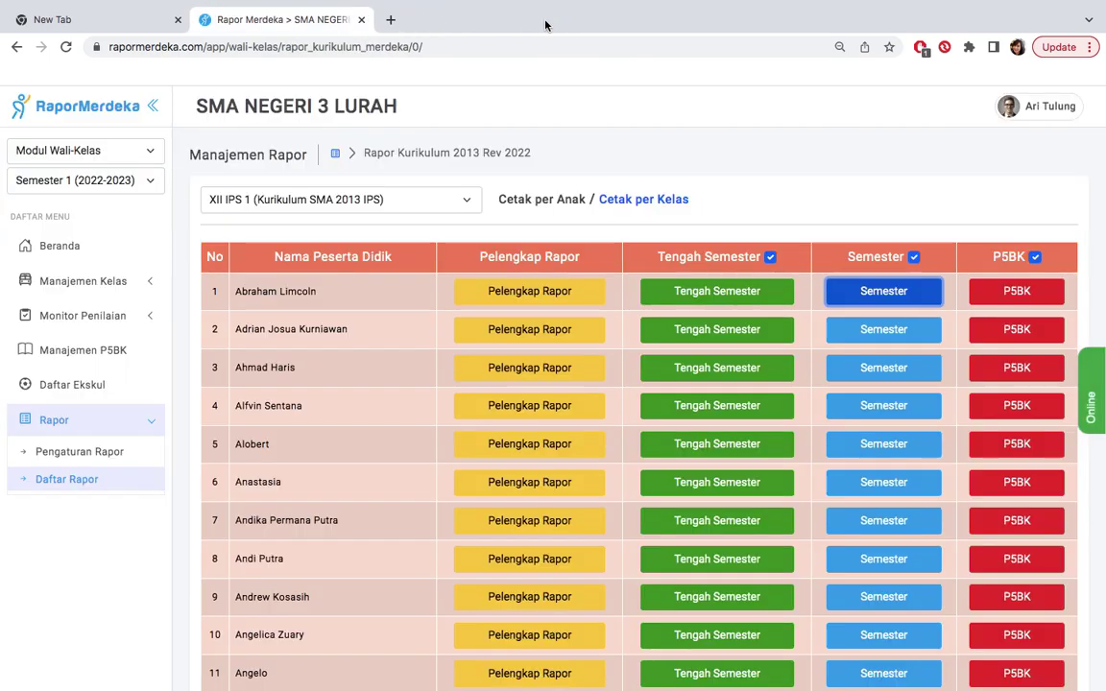